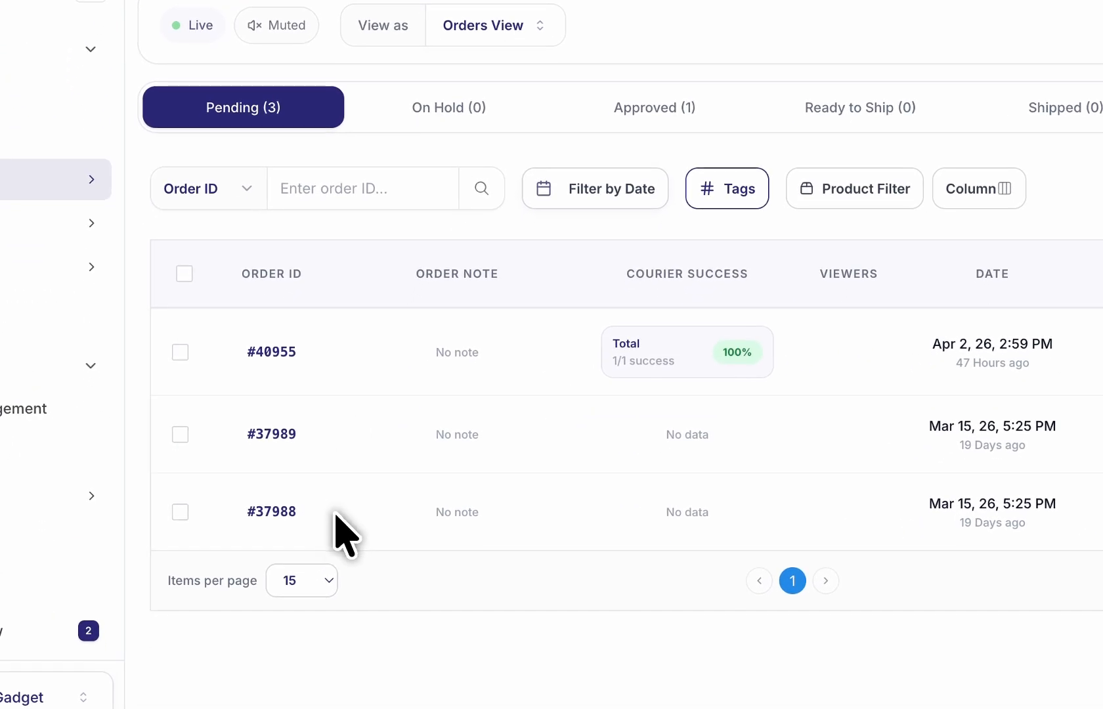
left_click(336, 515)
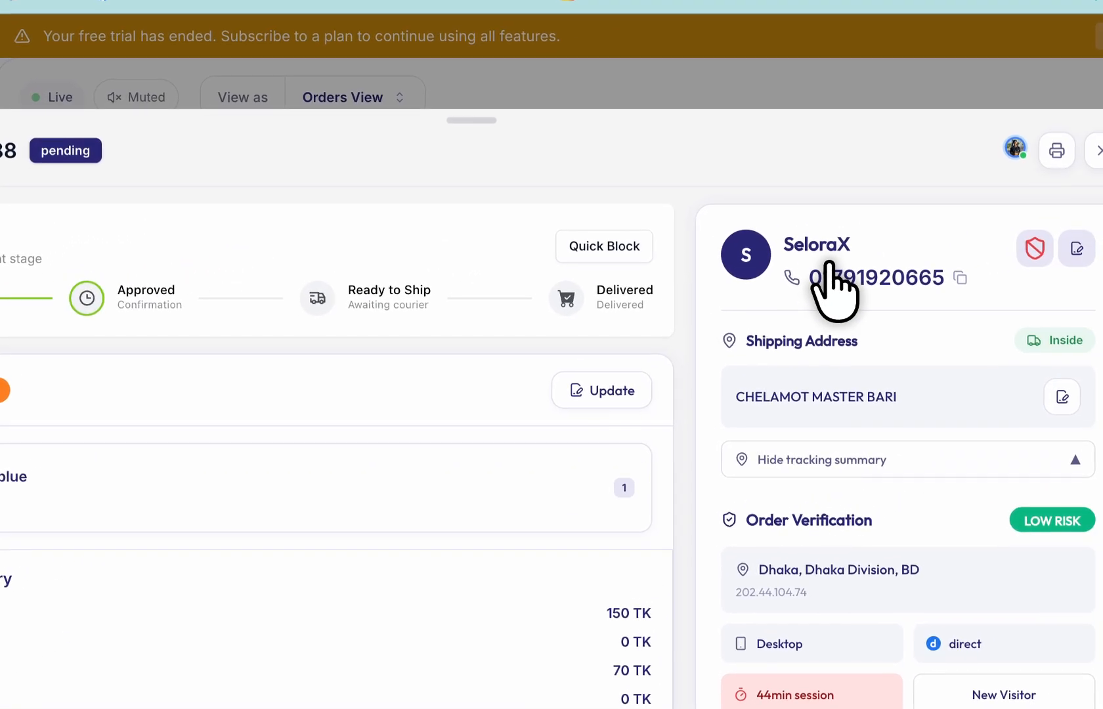
scroll(830, 264, "up", 1)
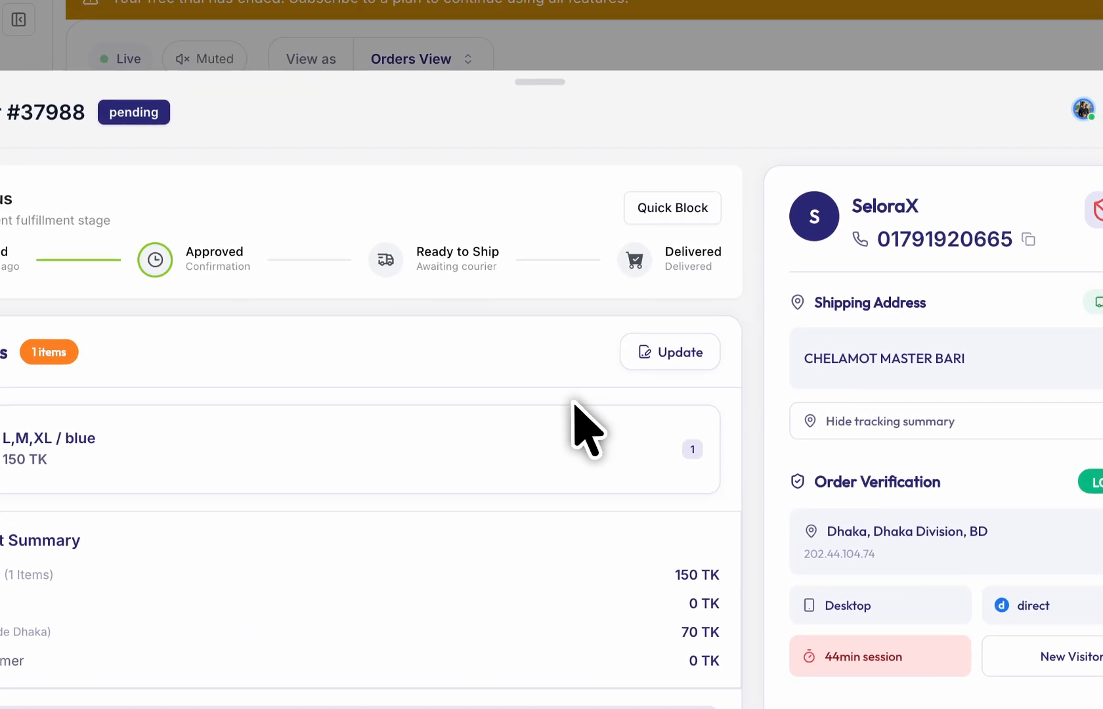
left_click(756, 324)
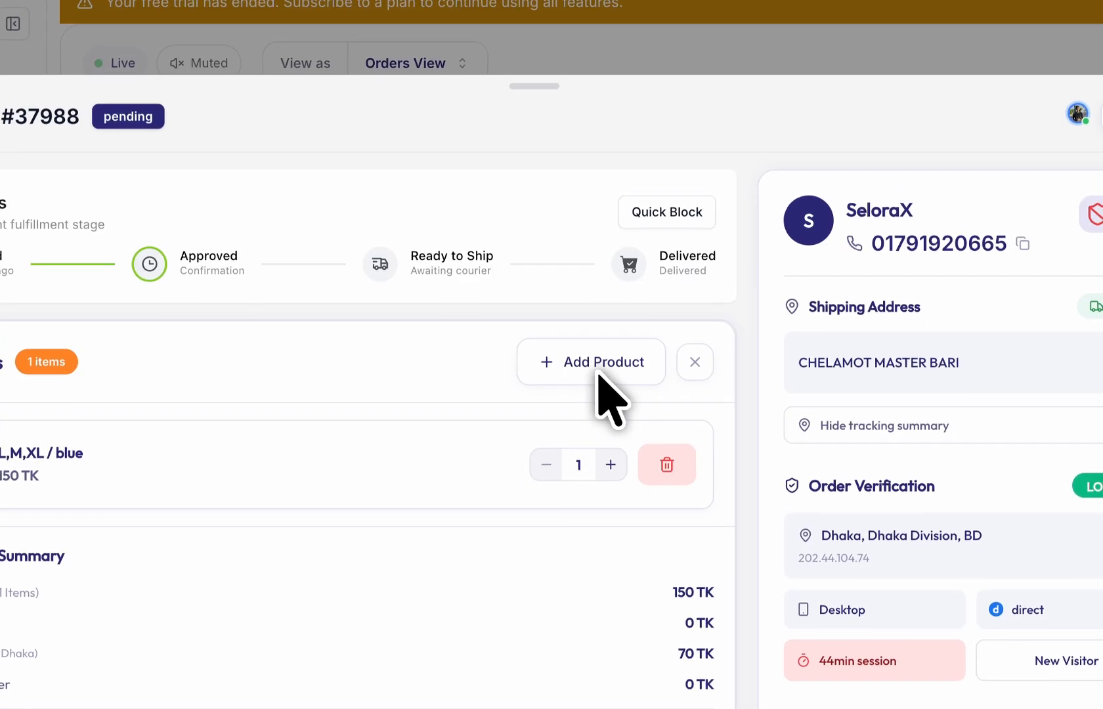
left_click(604, 343)
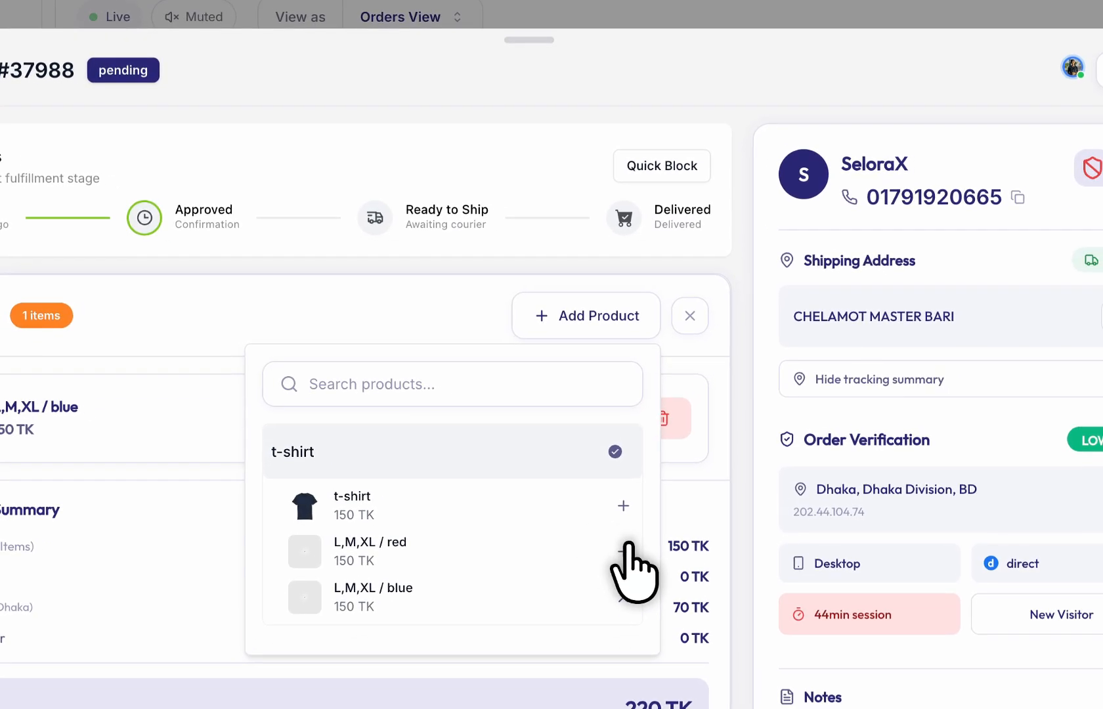
left_click(624, 550)
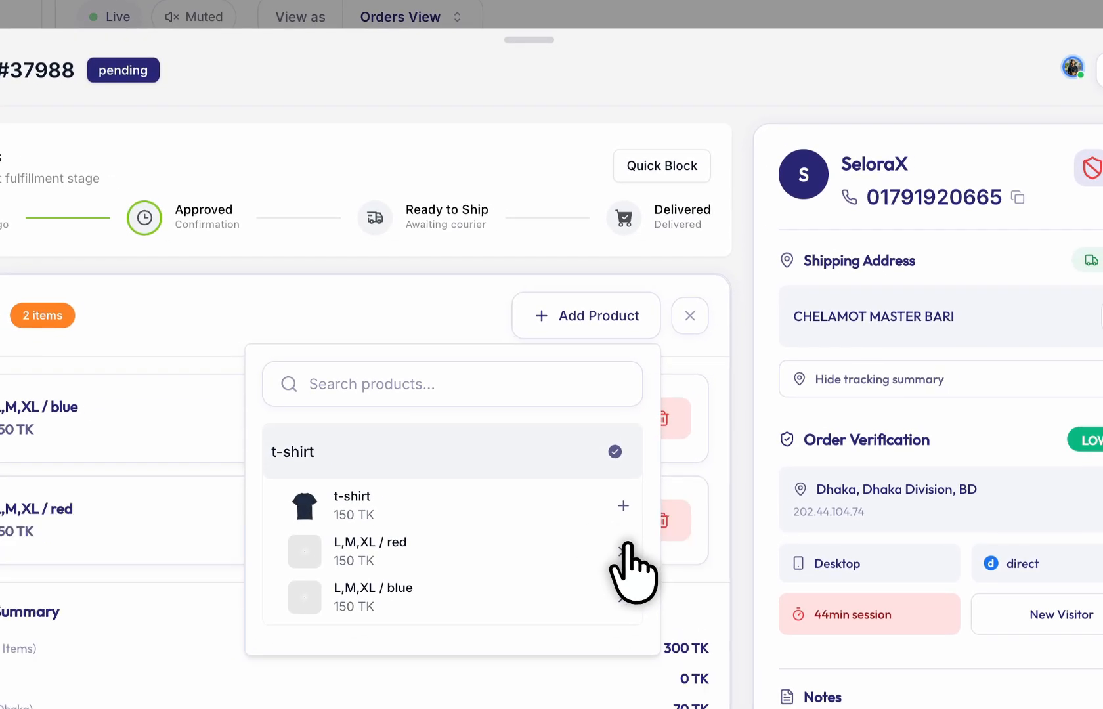
left_click(192, 588)
scroll(283, 565, "down", 2)
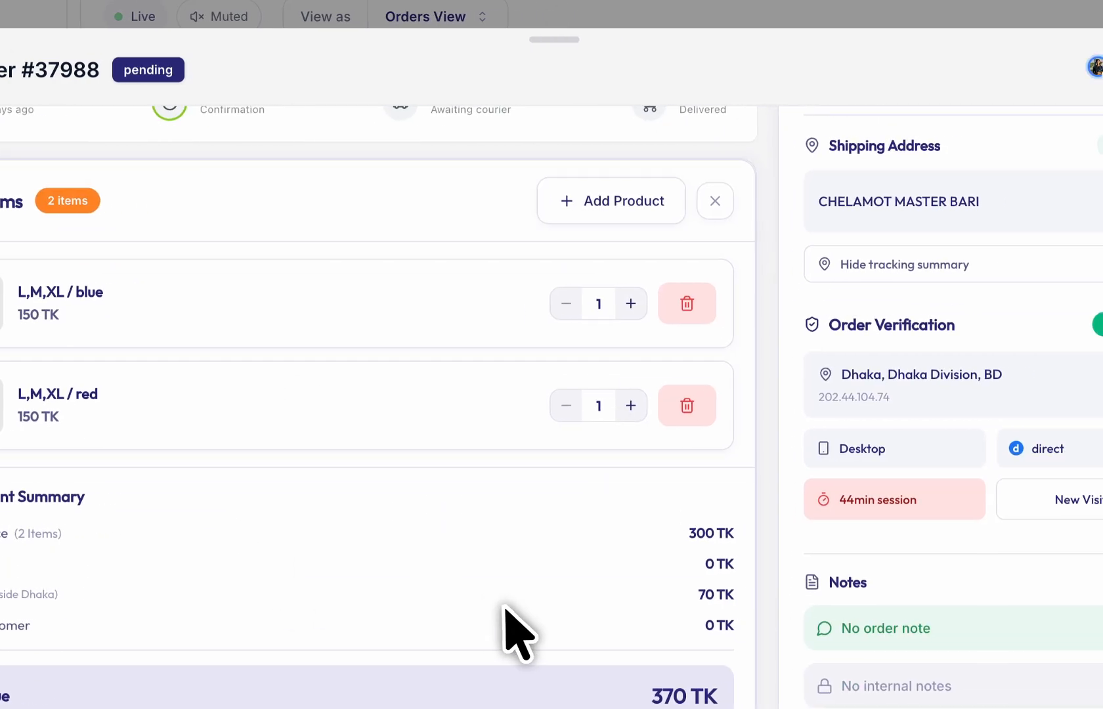
scroll(589, 610, "down", 1)
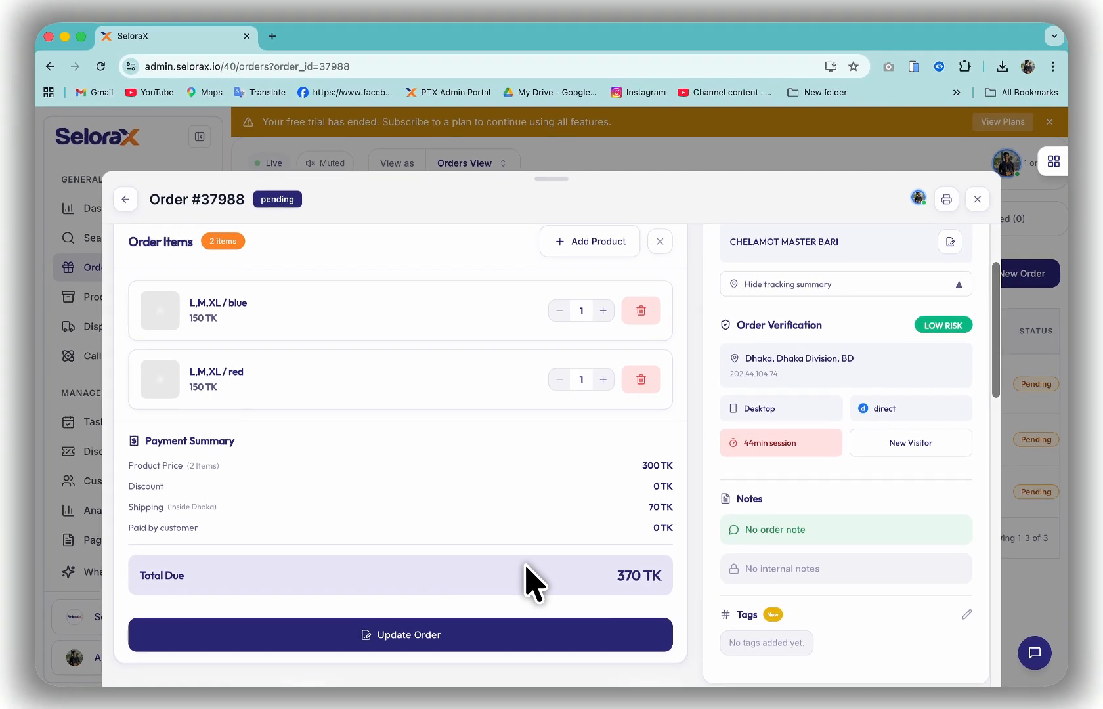
scroll(525, 565, "down", 1)
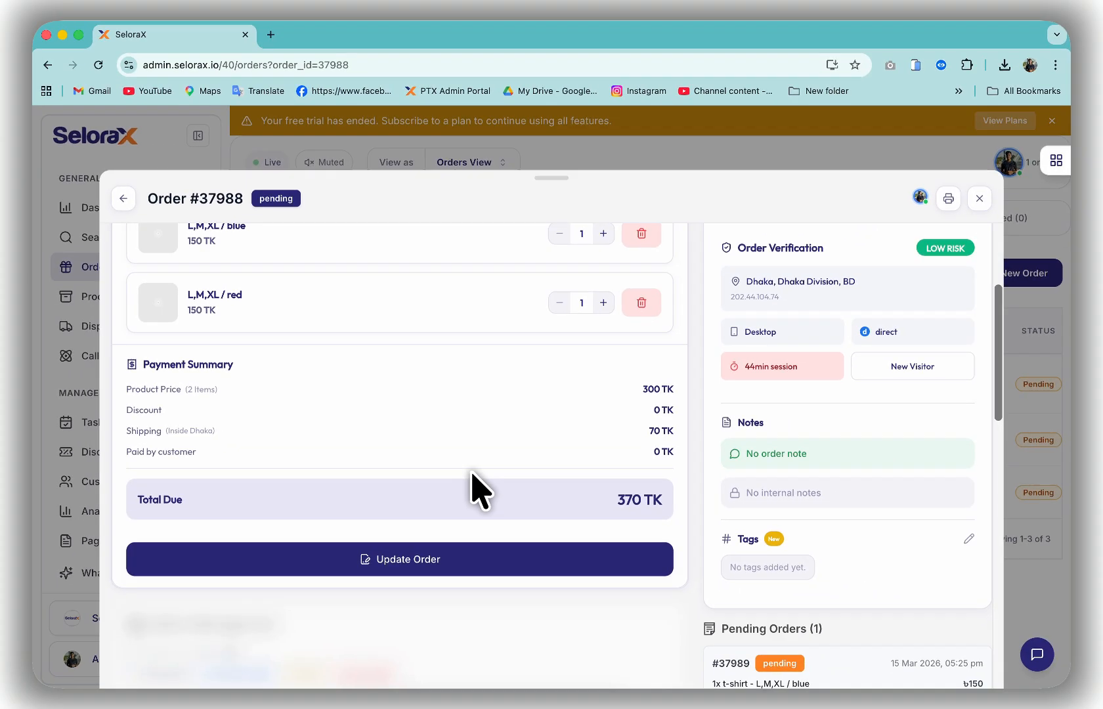
scroll(474, 470, "up", 1)
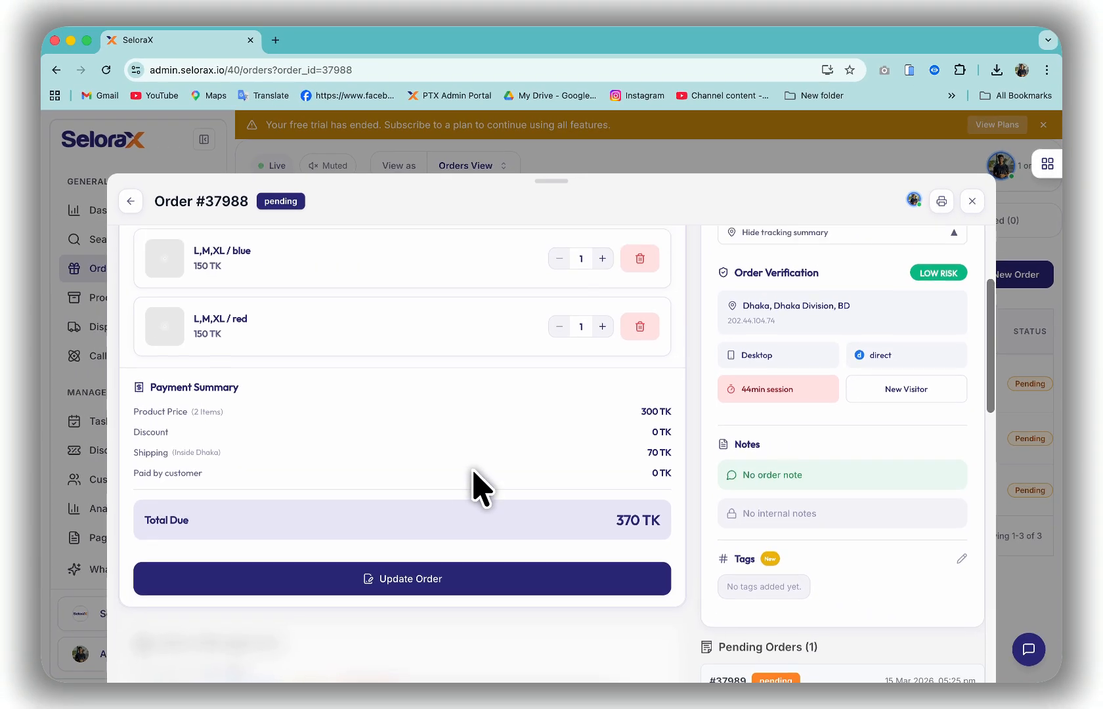
scroll(473, 486, "down", 1)
left_click(400, 560)
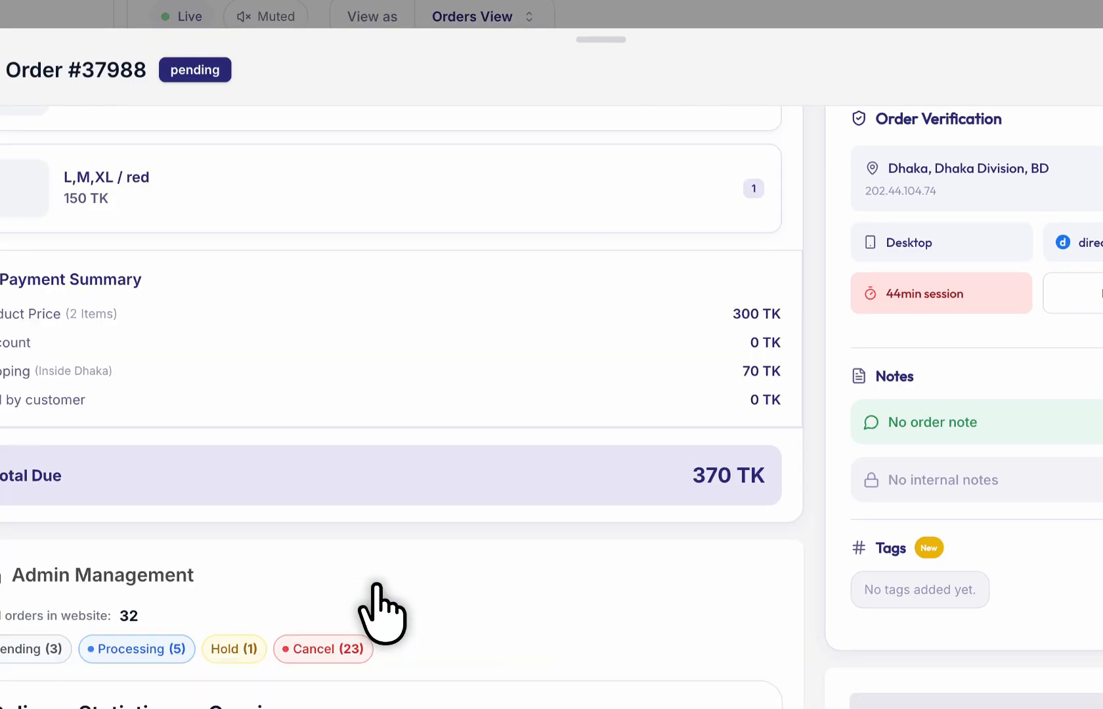
- Scroll through the drawer to the customer's Delivery Statistics (5 of 5 delivered) and the Approve/Hold/Cancel tabs
scroll(378, 607, "down", 1)
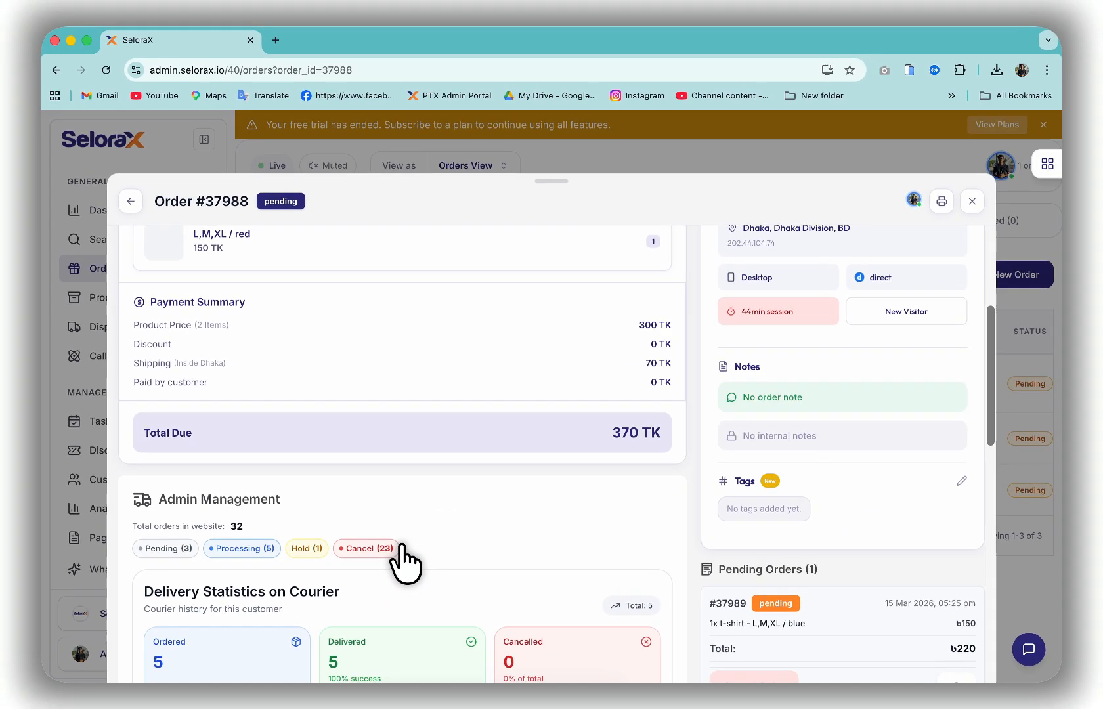
scroll(402, 548, "down", 1)
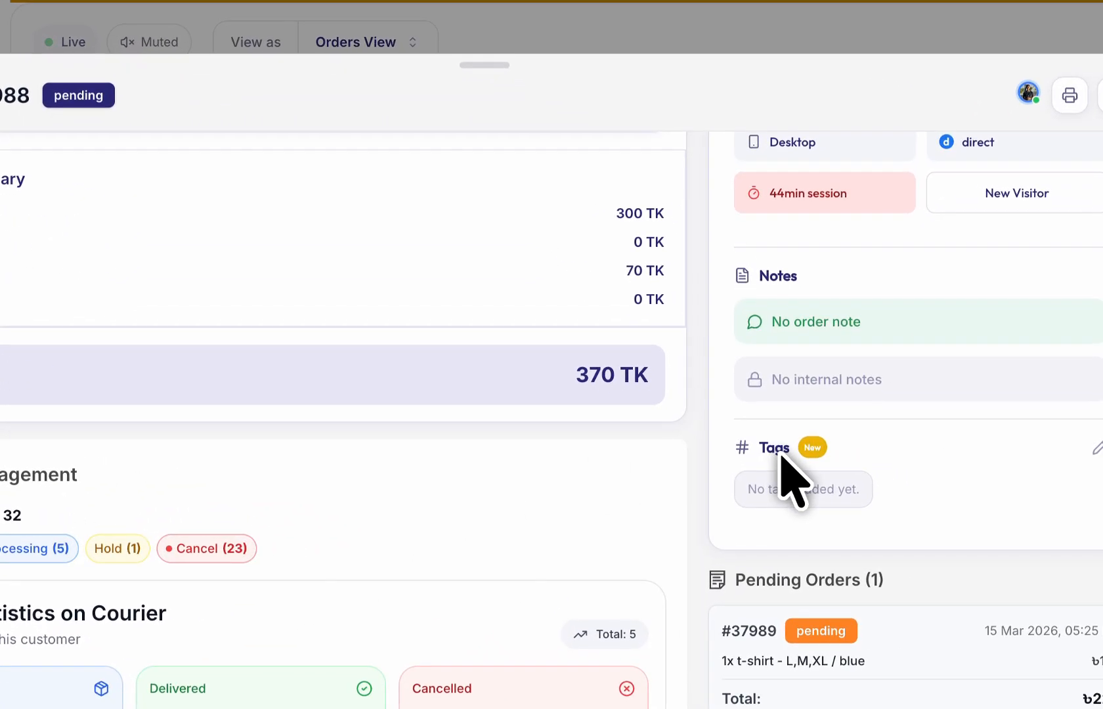
scroll(749, 440, "down", 1)
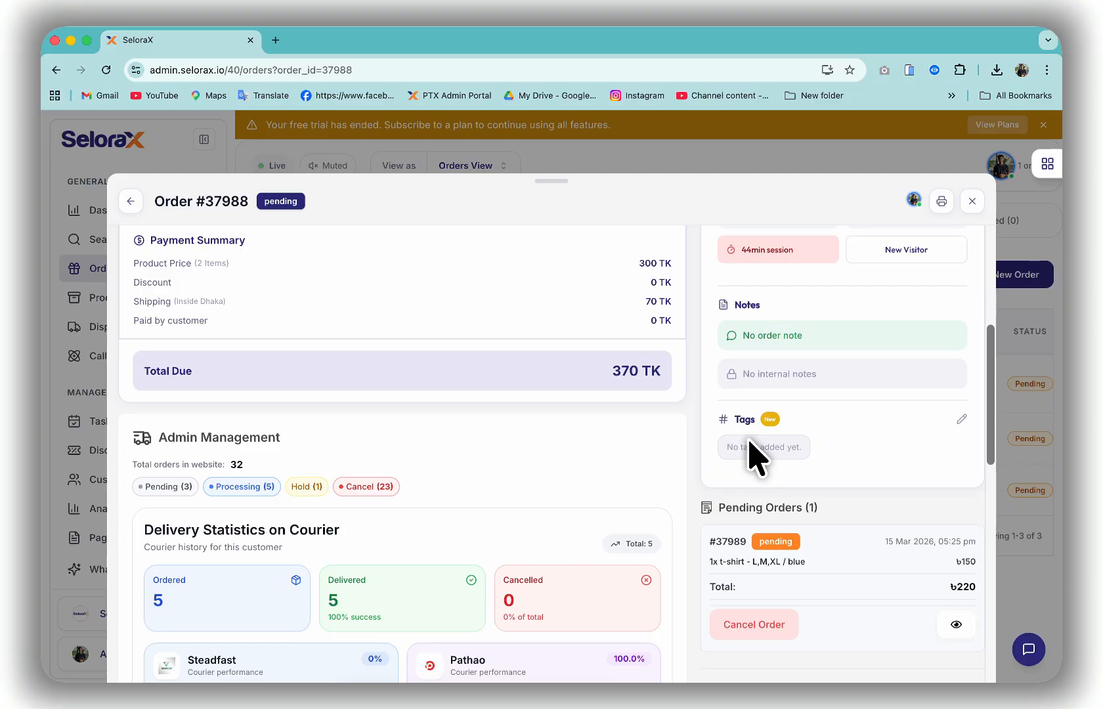
scroll(749, 443, "down", 1)
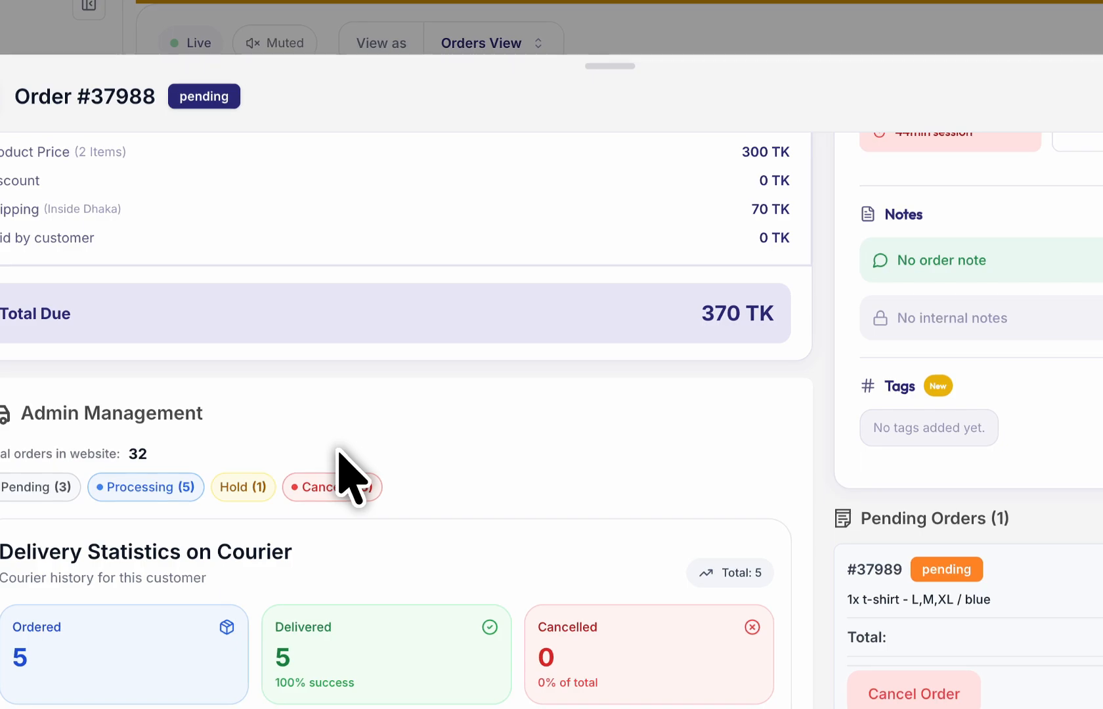
scroll(370, 440, "down", 1)
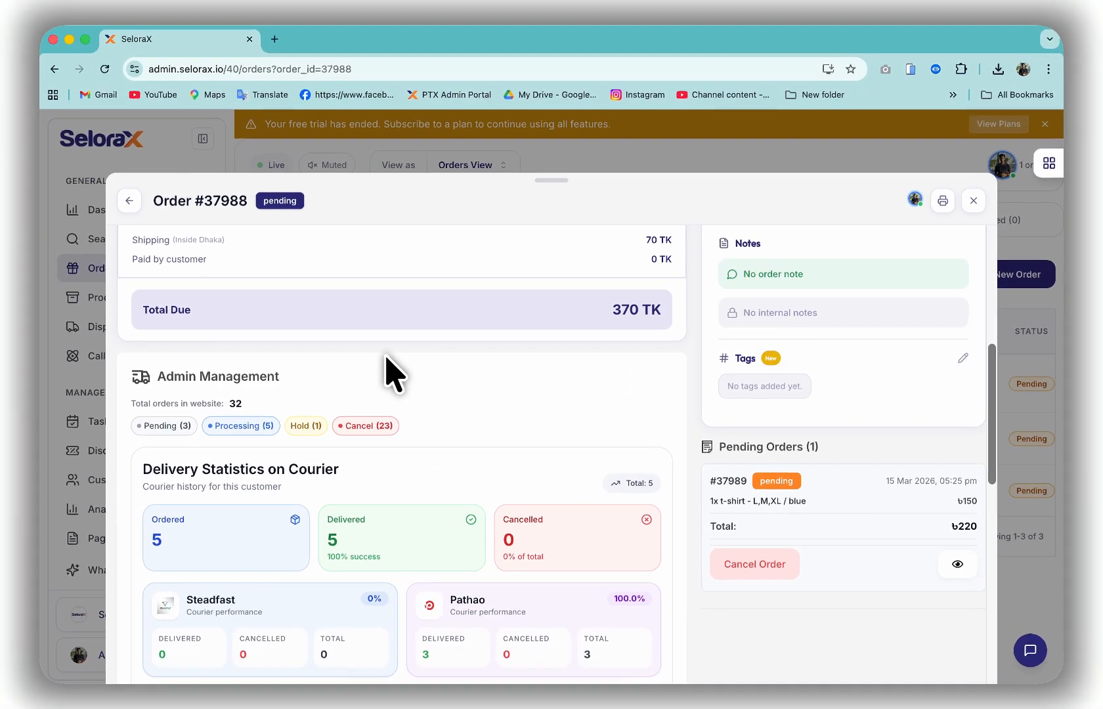
scroll(394, 374, "down", 1)
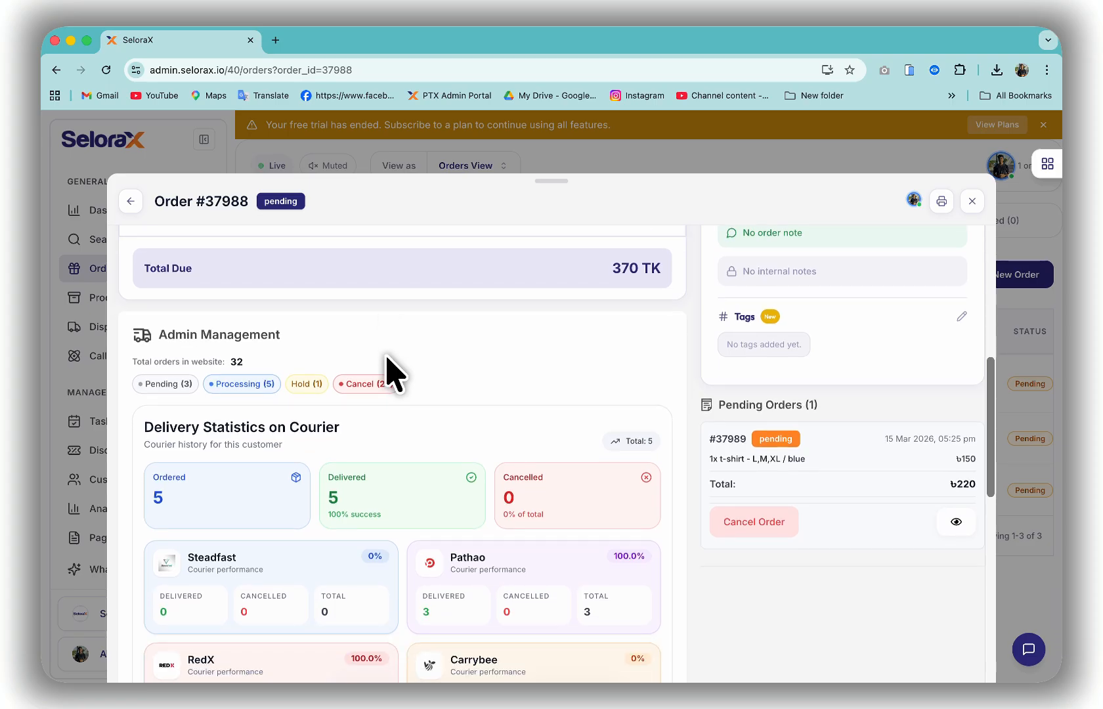
scroll(386, 358, "down", 2)
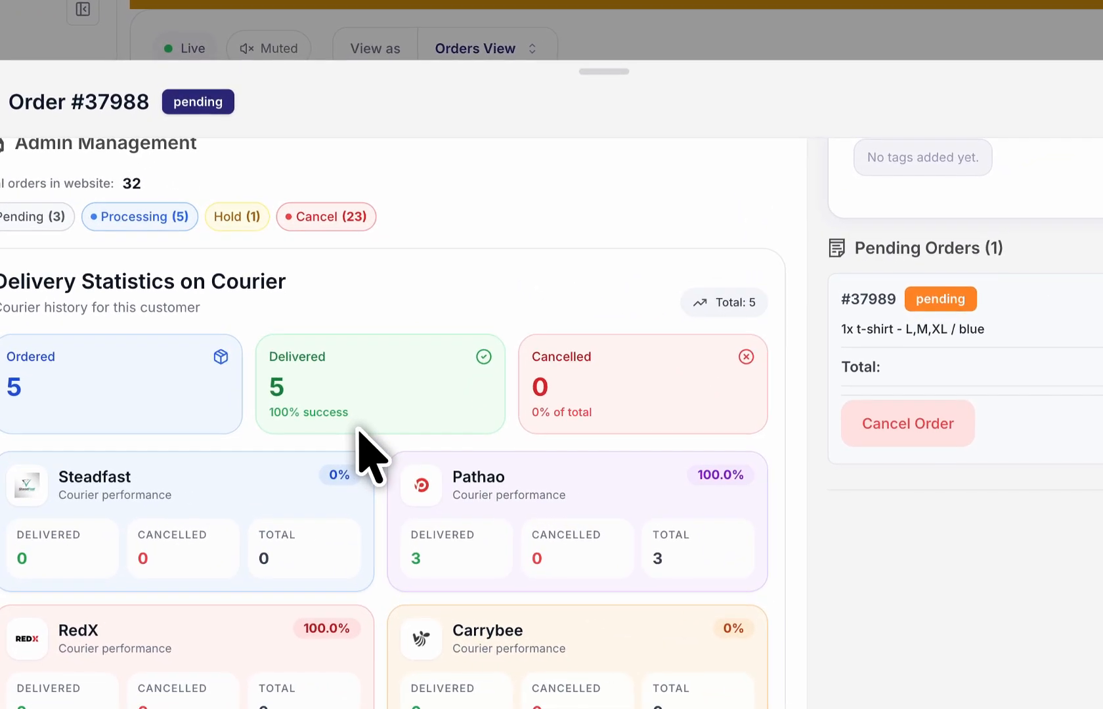
- In the Approve form, check the delivery address and location charges, keeping Inside Dhaka - 60TK, then view order notes
scroll(358, 430, "down", 2)
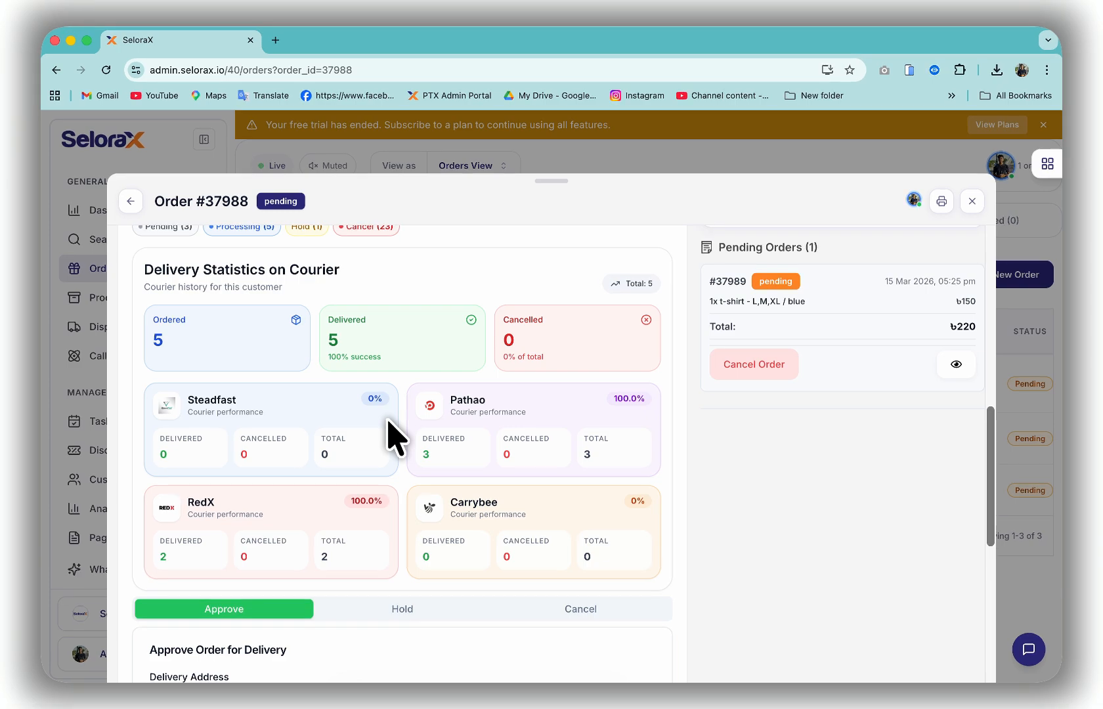
scroll(387, 422, "down", 2)
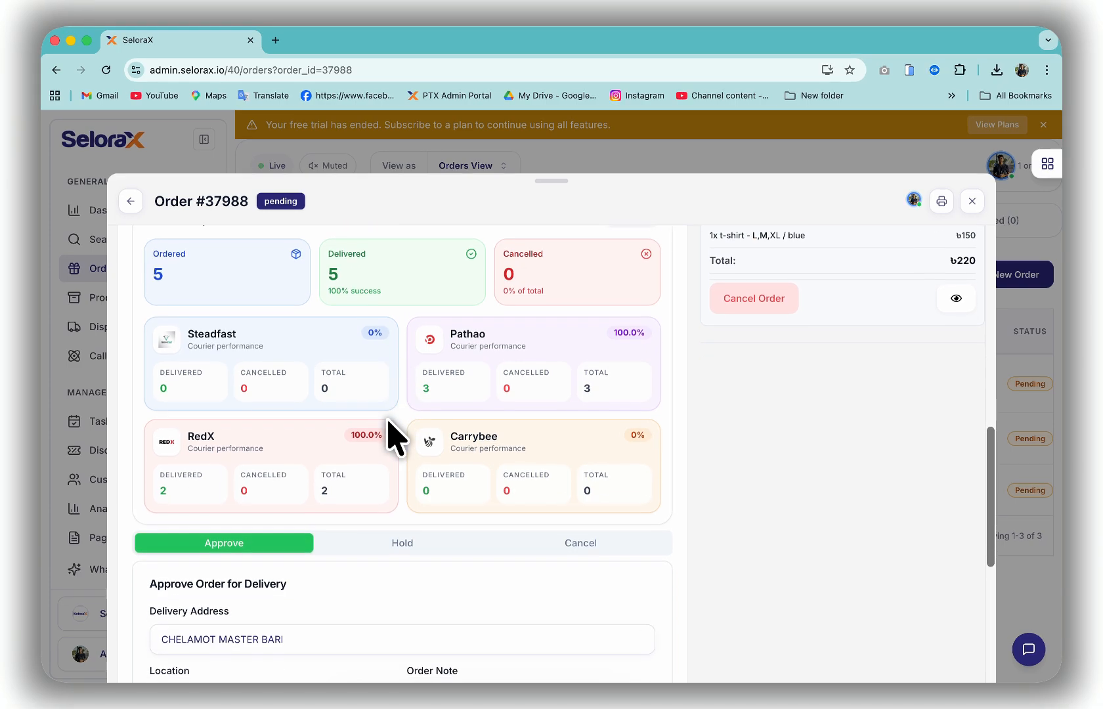
scroll(387, 422, "down", 3)
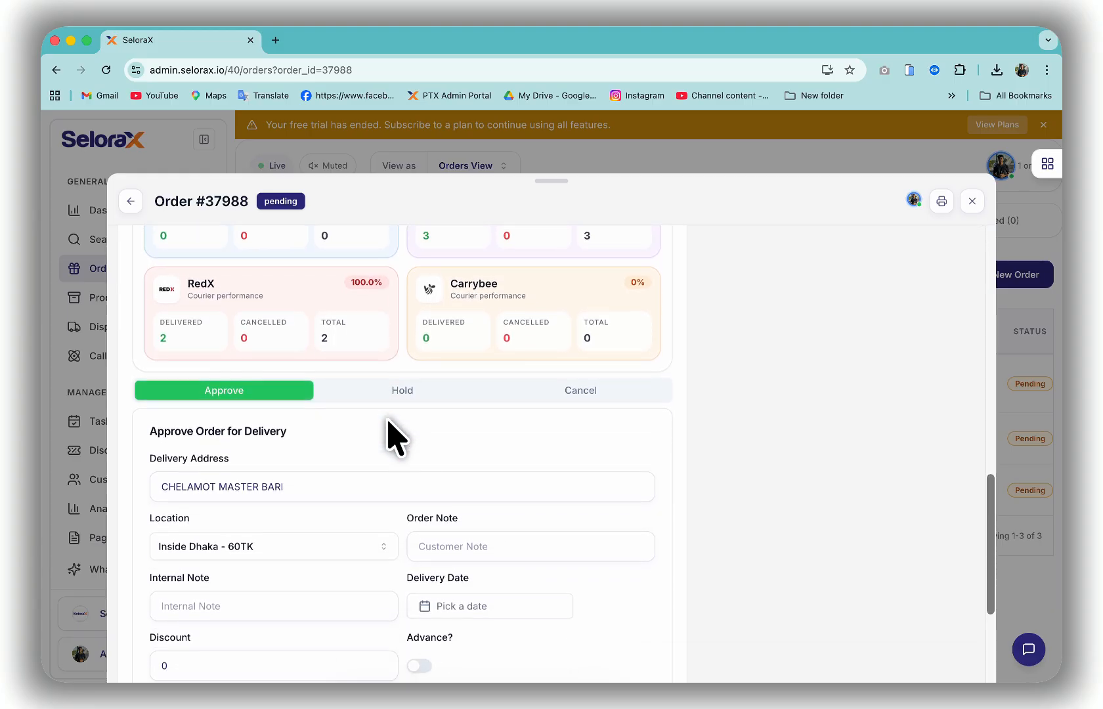
scroll(387, 426, "down", 2)
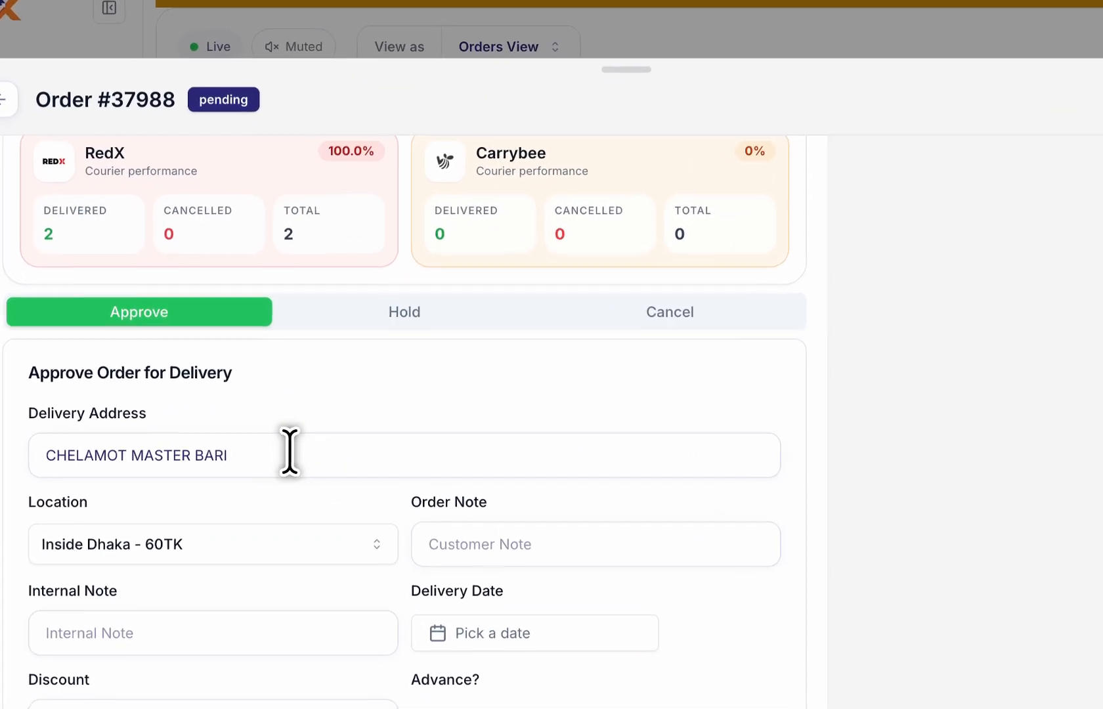
left_click(290, 453)
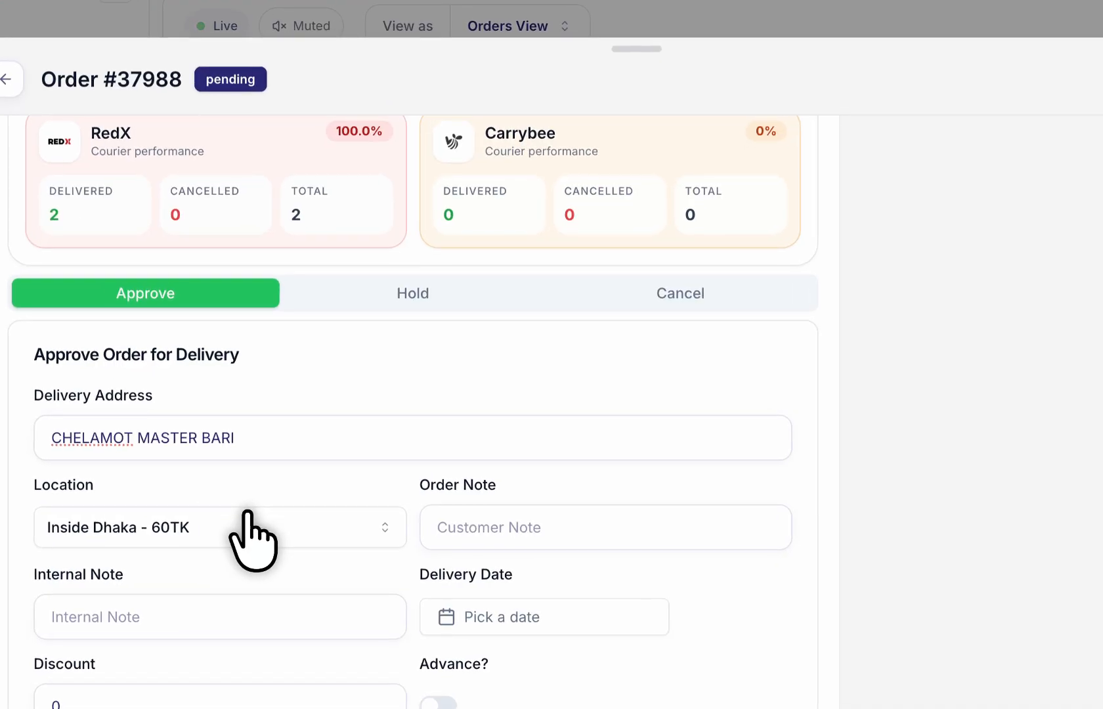
left_click(252, 533)
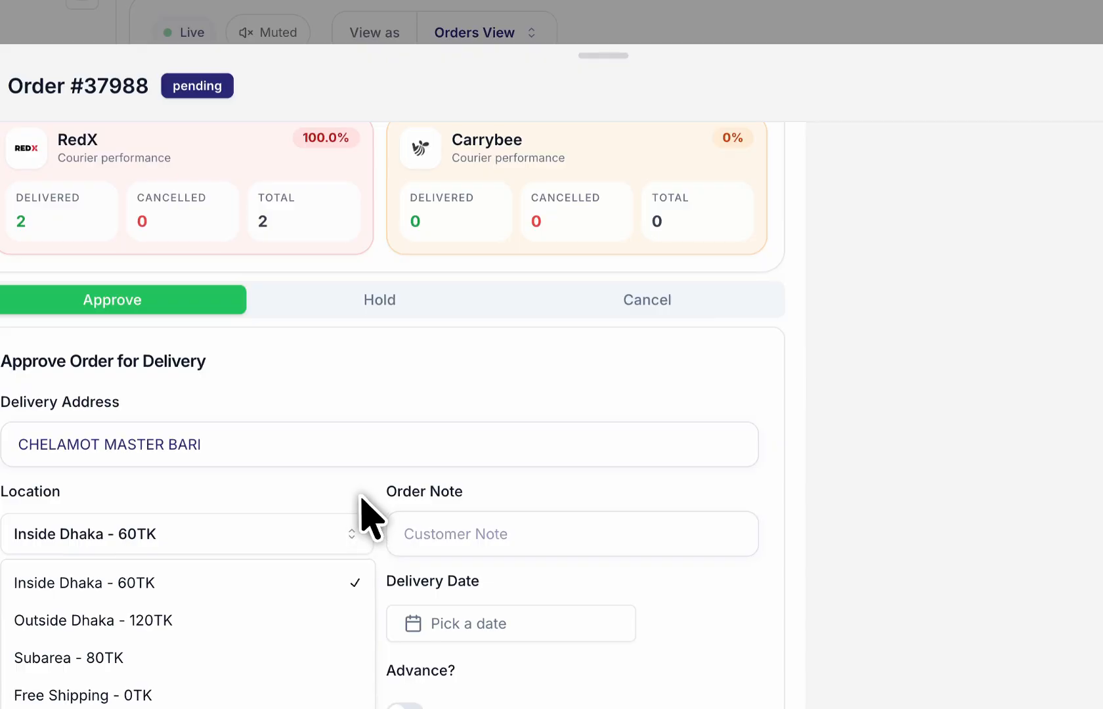
left_click(394, 481)
scroll(374, 522, "down", 1)
left_click(456, 487)
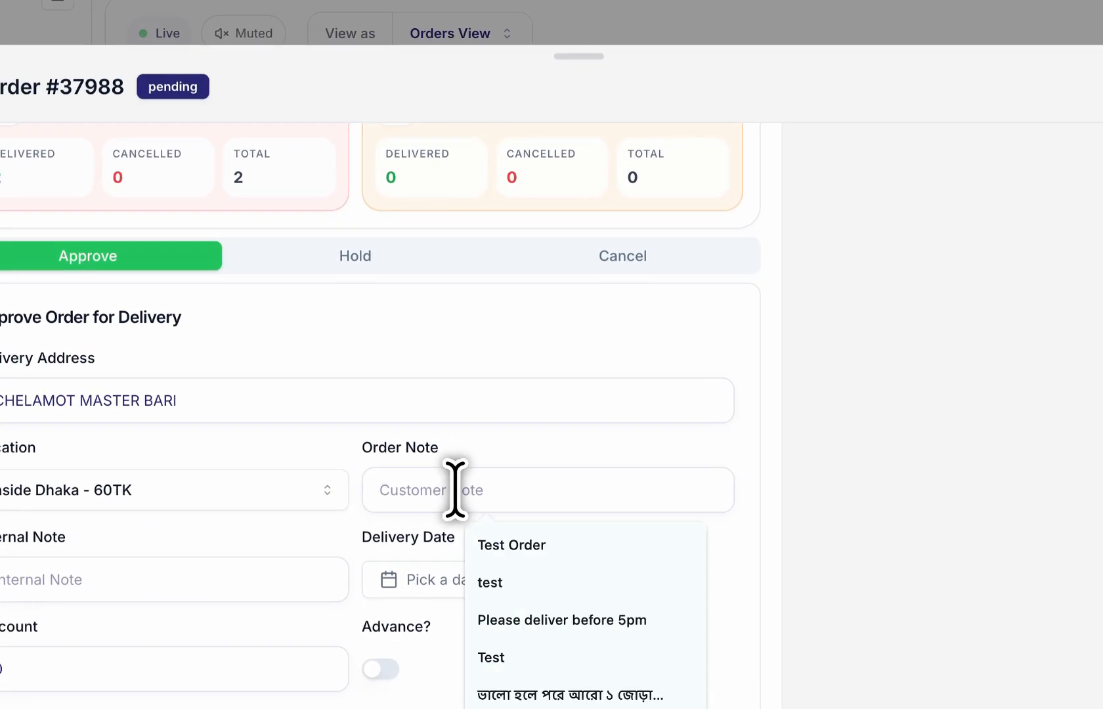
left_click(229, 589)
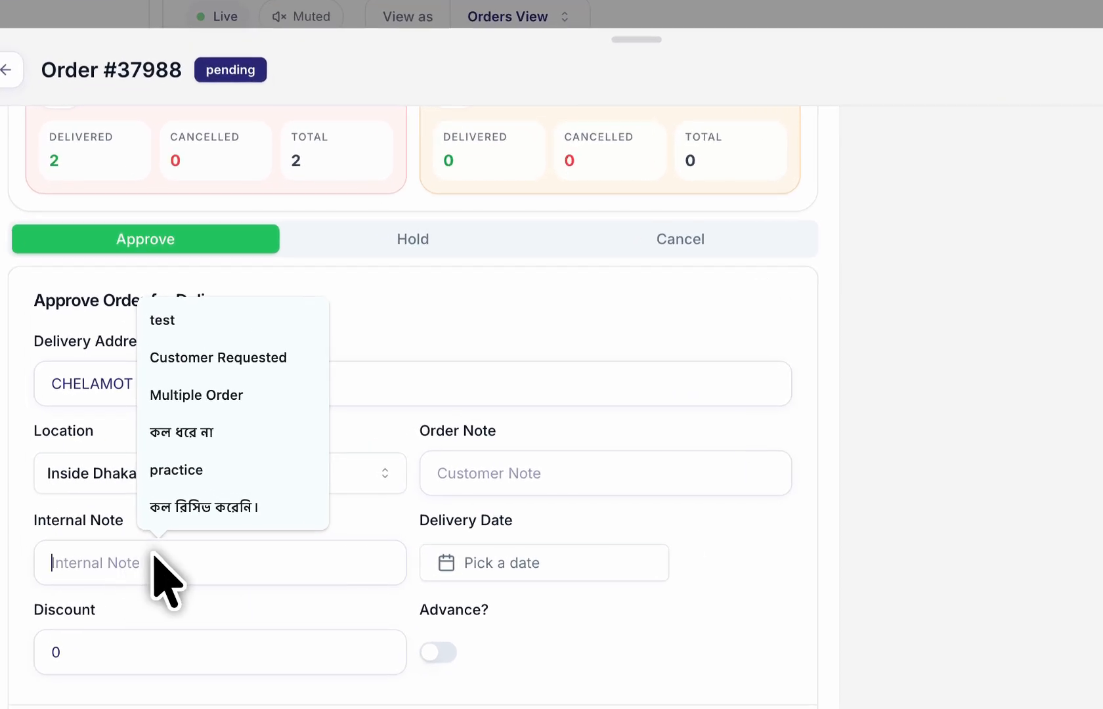
left_click(73, 522)
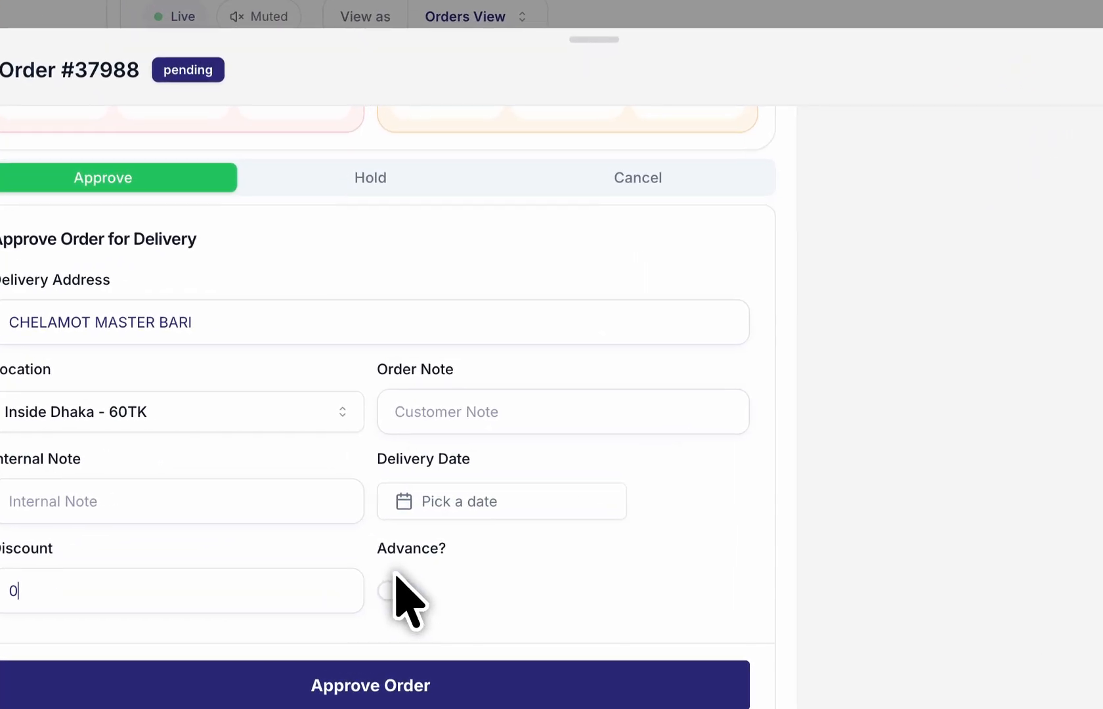
scroll(430, 551, "down", 1)
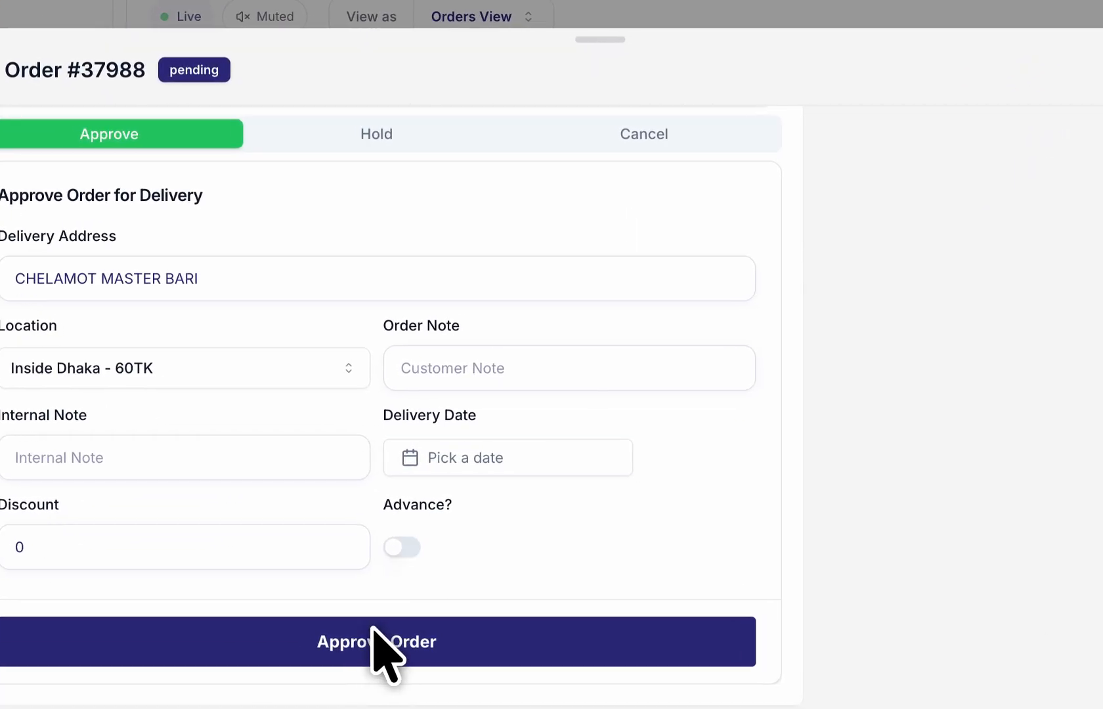
scroll(374, 645, "up", 2)
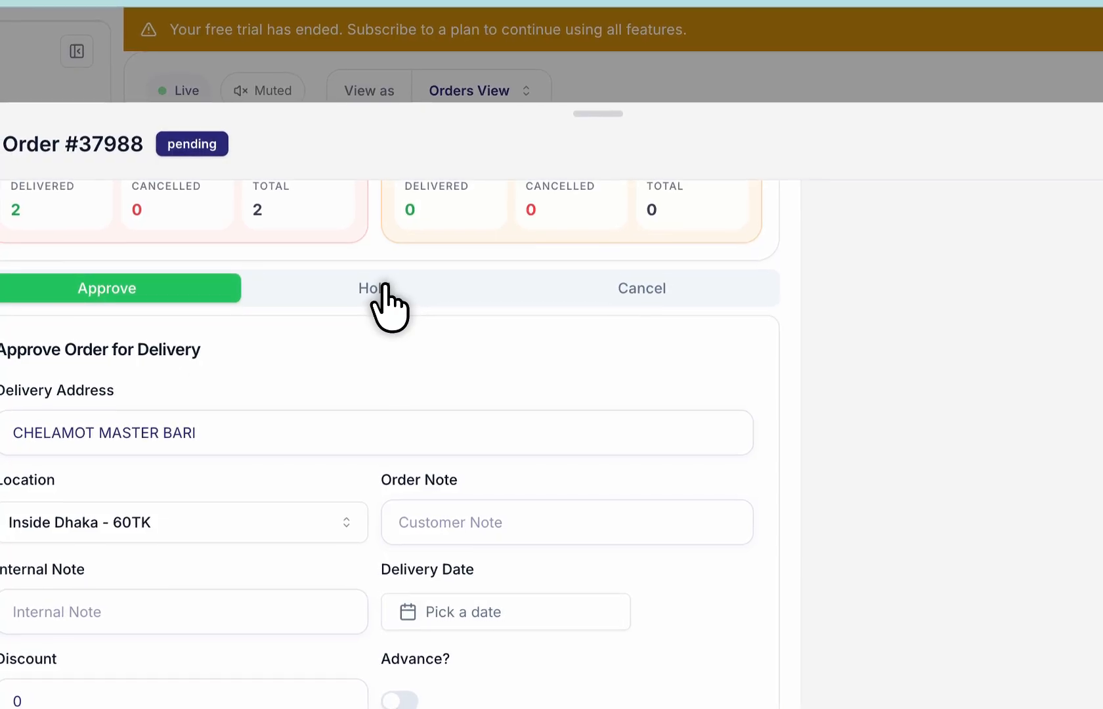
- Review the Hold tab's internal note suggestions, then switch to the Cancel form and its reasons
left_click(378, 289)
left_click(137, 468)
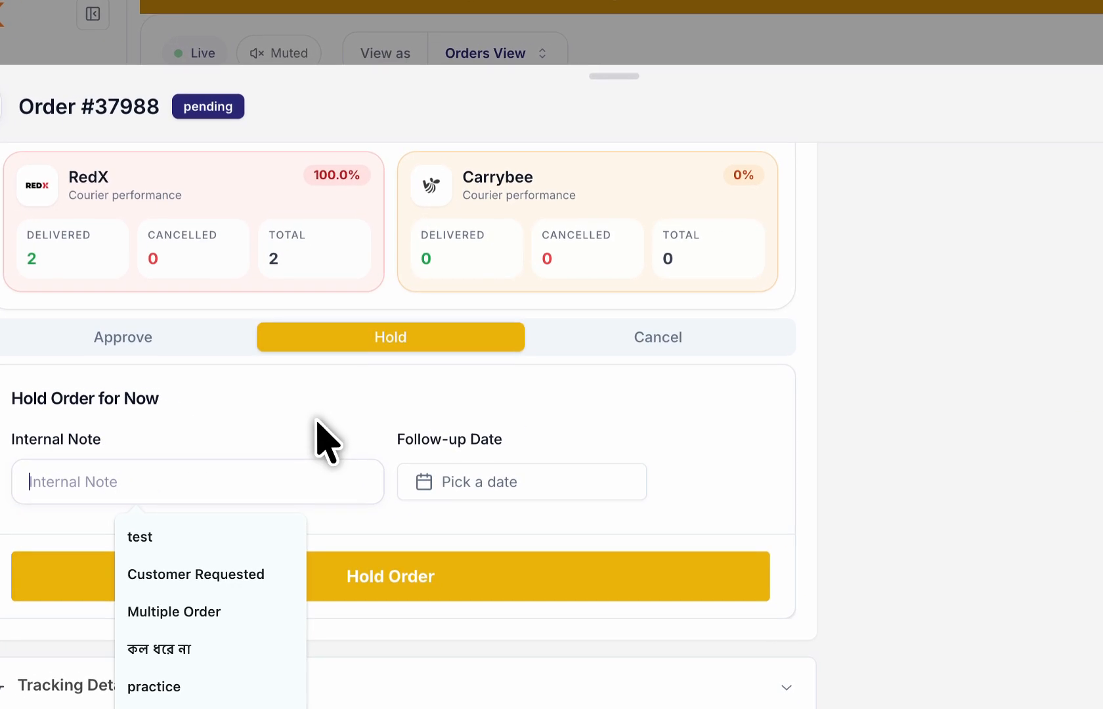
left_click(358, 406)
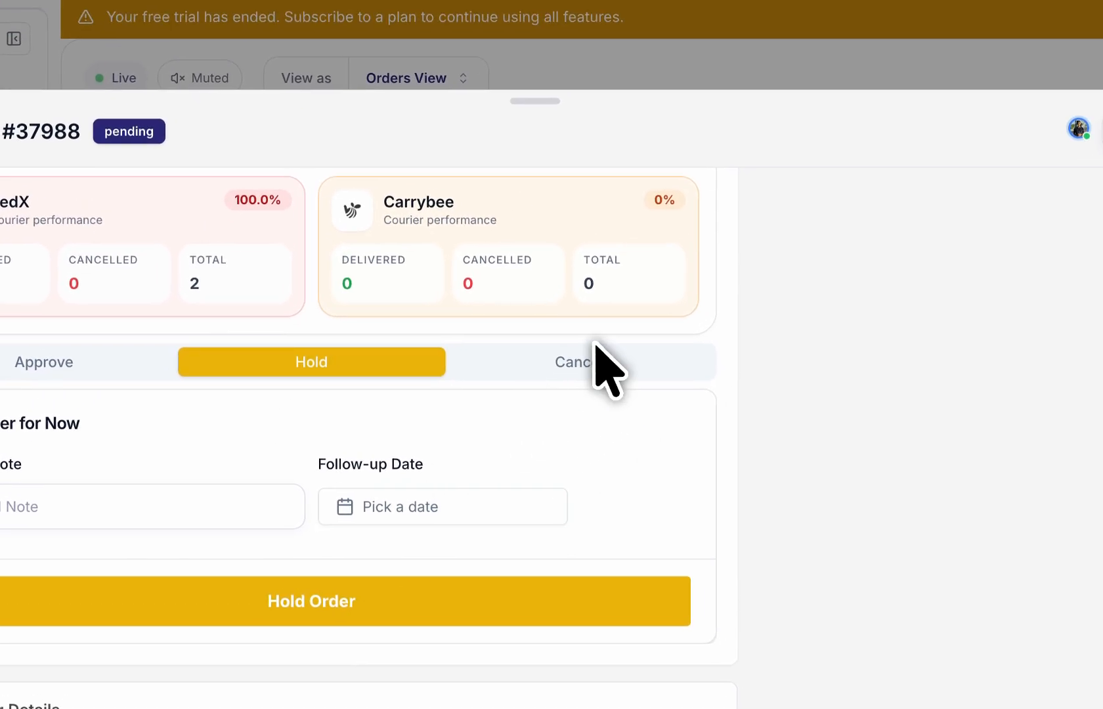
left_click(636, 316)
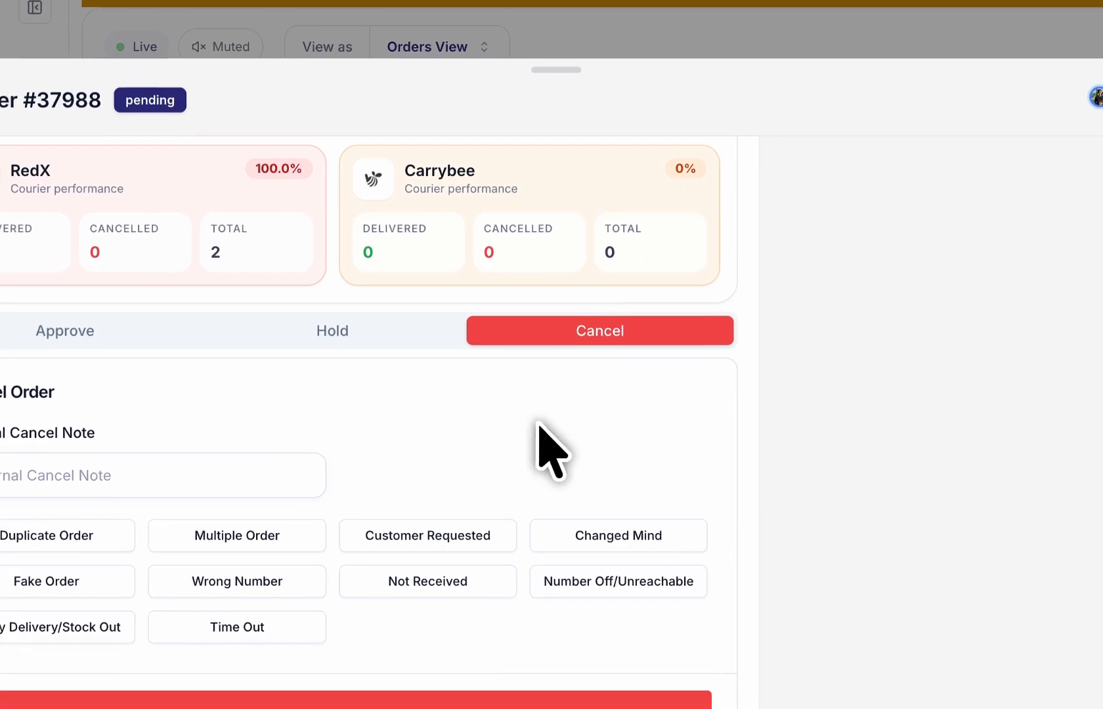